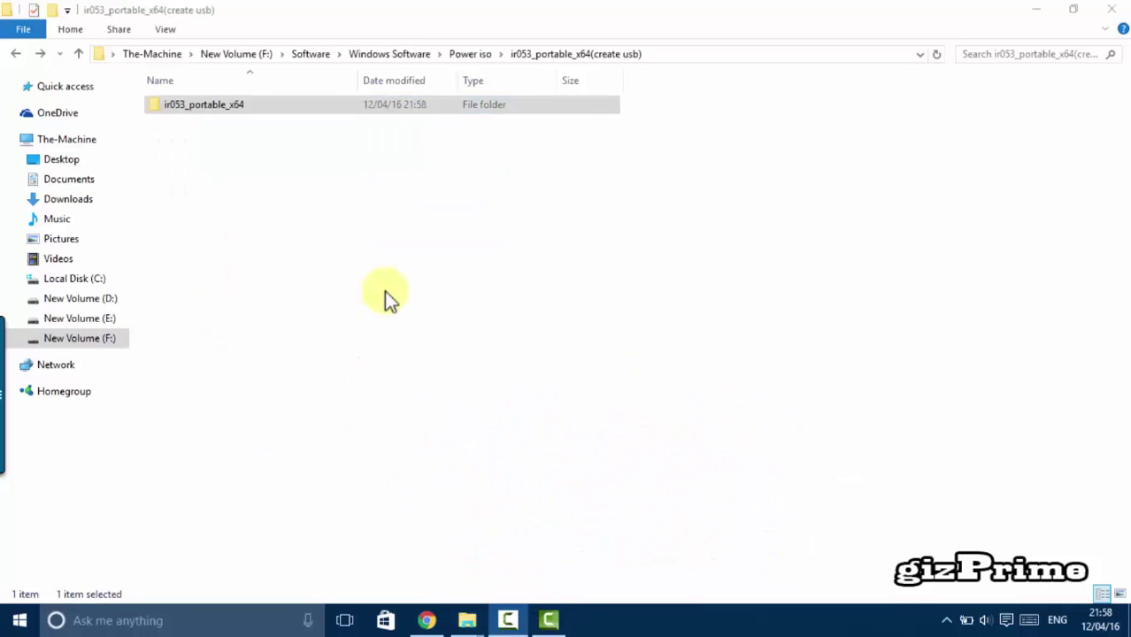
- Launch InfraRecorder from the ir053_portable_x64 folder in File Explorer
{"action": "left_click", "coordinate": [255, 208]}
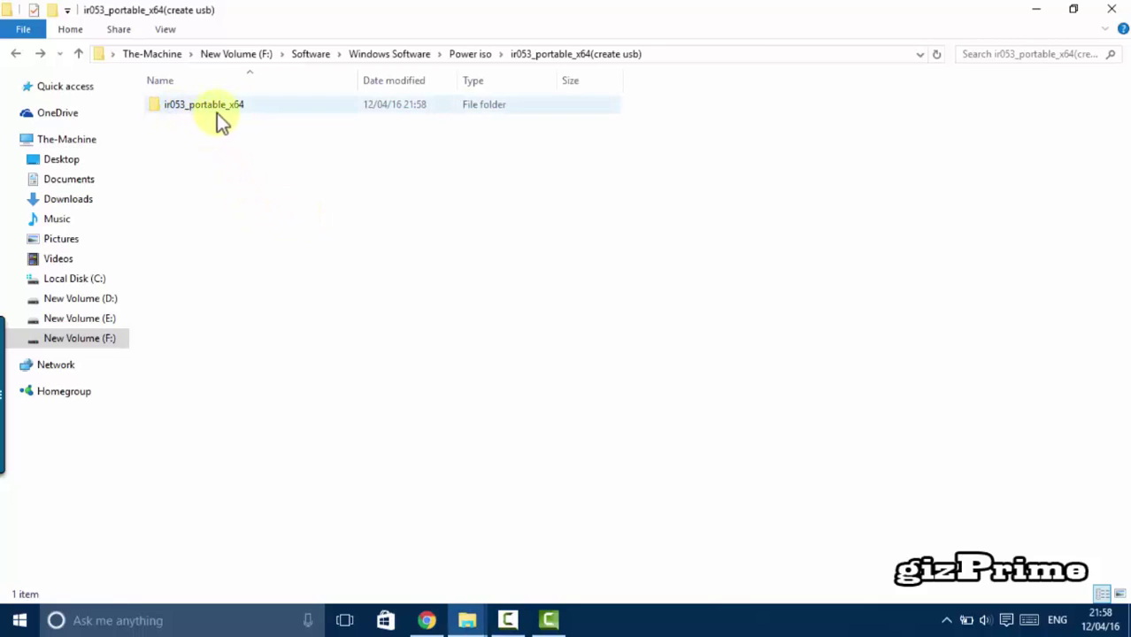
{"action": "double_click", "coordinate": [241, 110]}
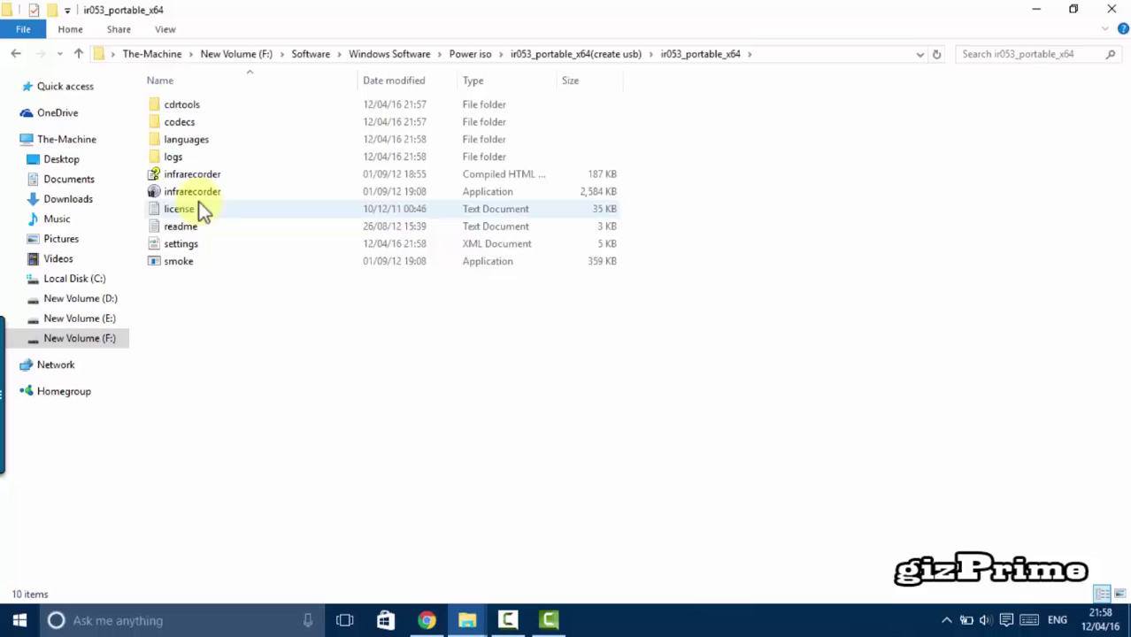
{"action": "double_click", "coordinate": [218, 196]}
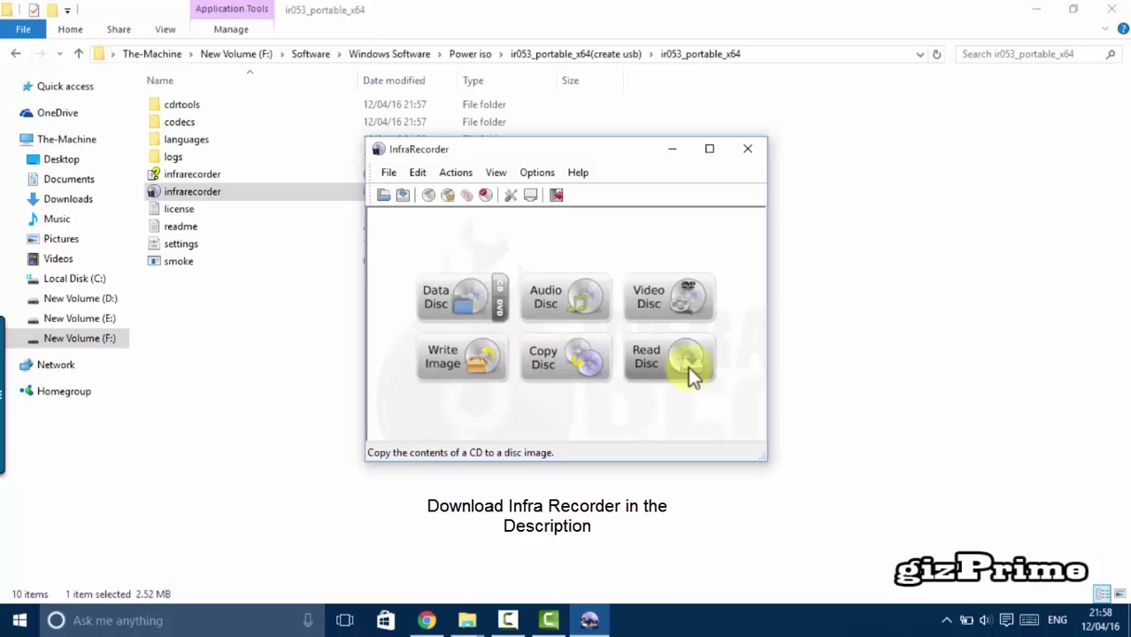
- Start burning the empty compilation to a disc image via Actions > Burn Compilation
{"action": "left_click", "coordinate": [471, 173]}
{"action": "mouse_move", "coordinate": [460, 194]}
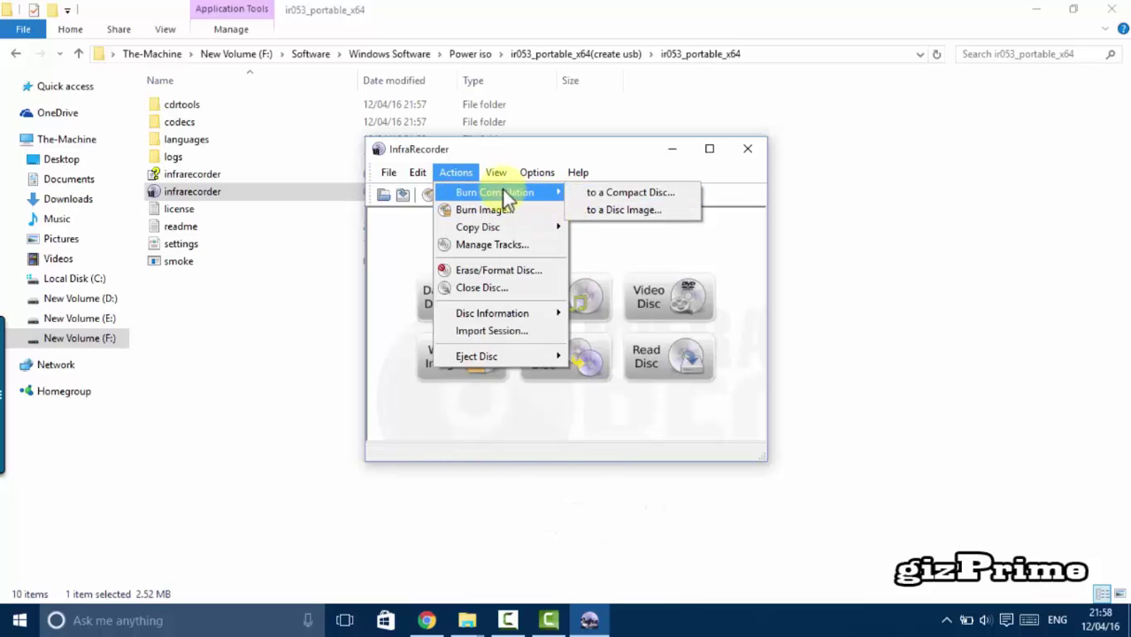
{"action": "left_click", "coordinate": [637, 214]}
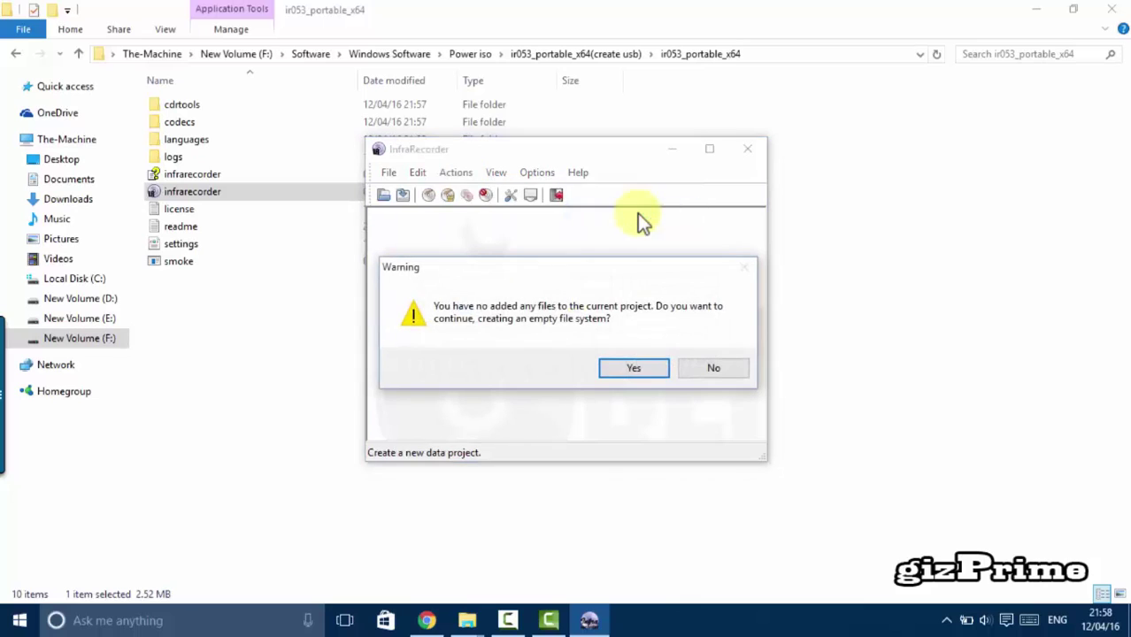
- Continue with the empty file system and choose New Volume (E:) as the save location
{"action": "left_click", "coordinate": [639, 369]}
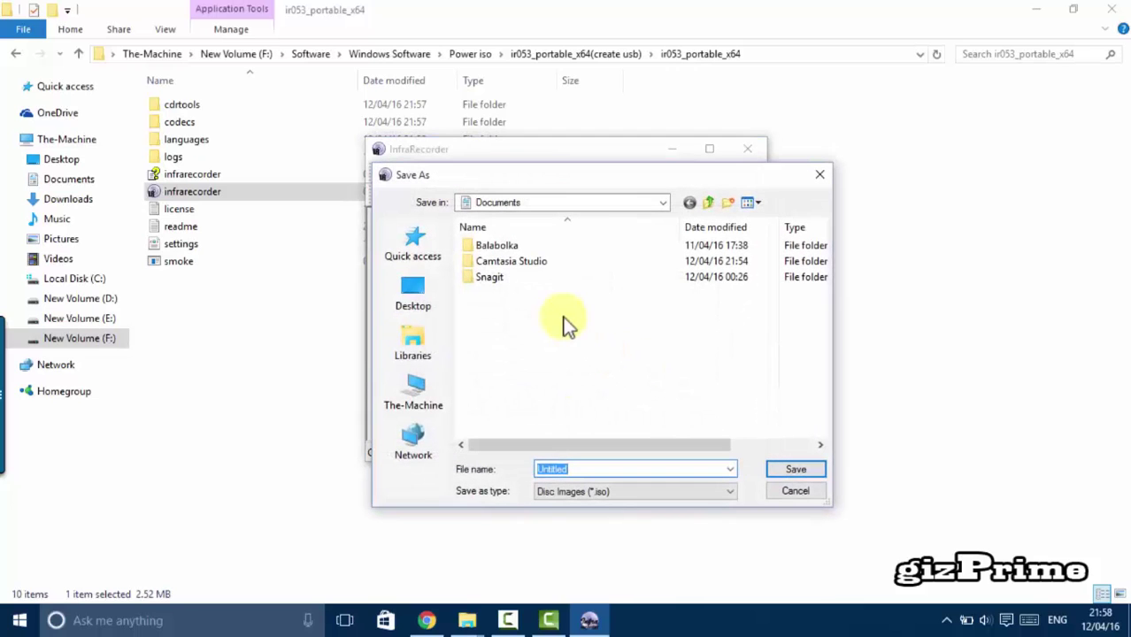
{"action": "left_click", "coordinate": [432, 407]}
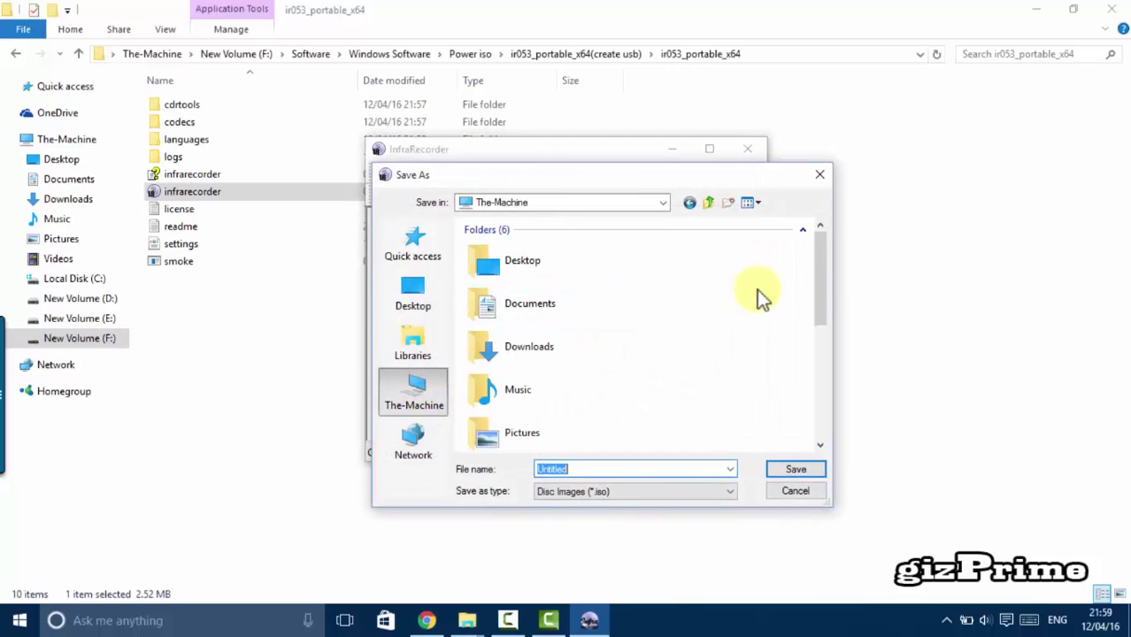
{"action": "left_click_drag", "start_coordinate": [817, 287], "coordinate": [832, 387]}
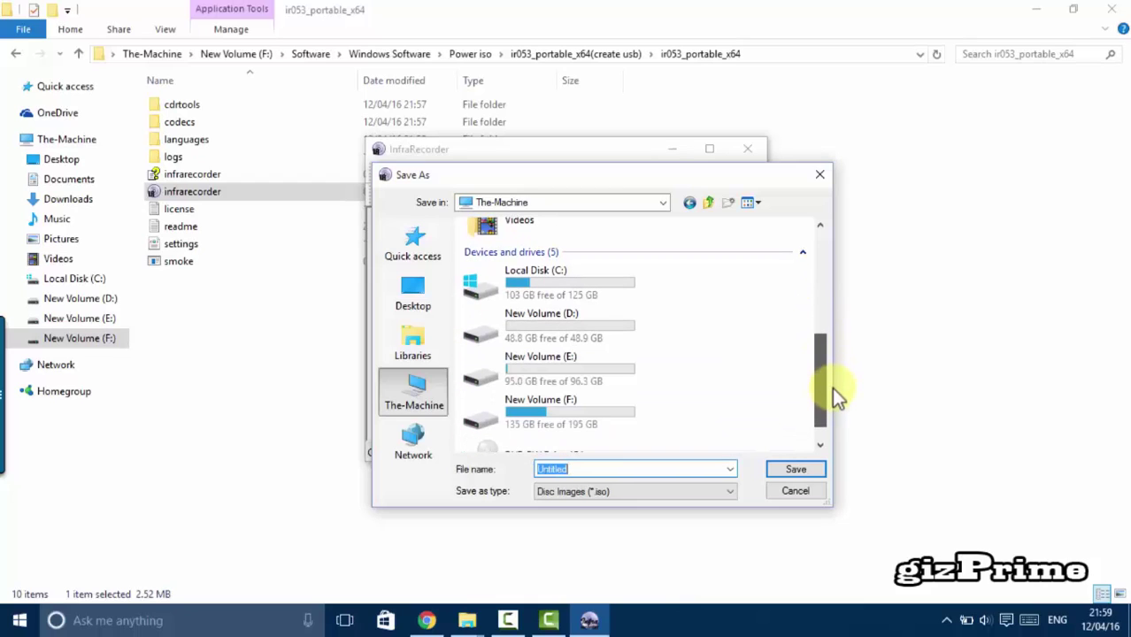
{"action": "double_click", "coordinate": [557, 375]}
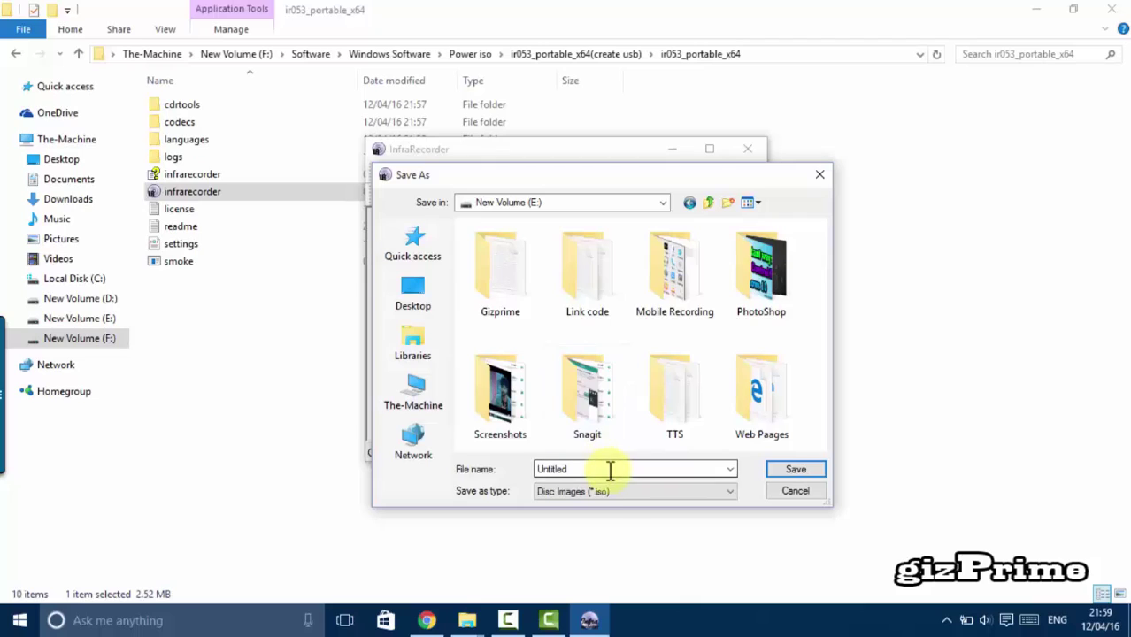
- Save the image as win10 in Disc Images (*.iso) format
{"action": "left_click", "coordinate": [698, 494]}
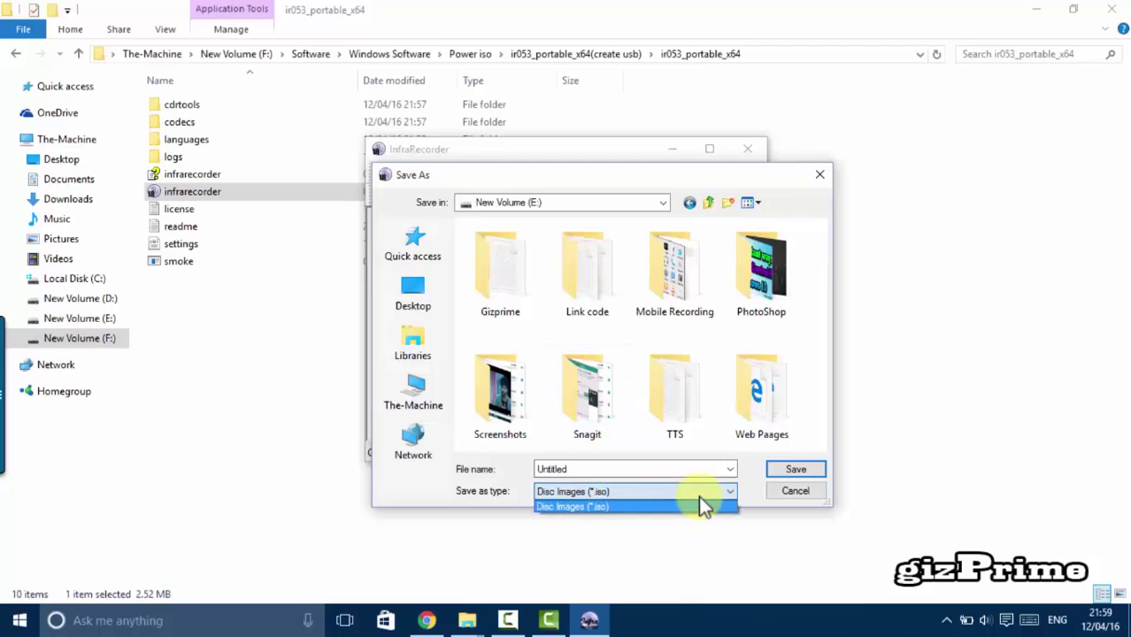
{"action": "left_click", "coordinate": [699, 502]}
{"action": "double_click", "coordinate": [631, 470]}
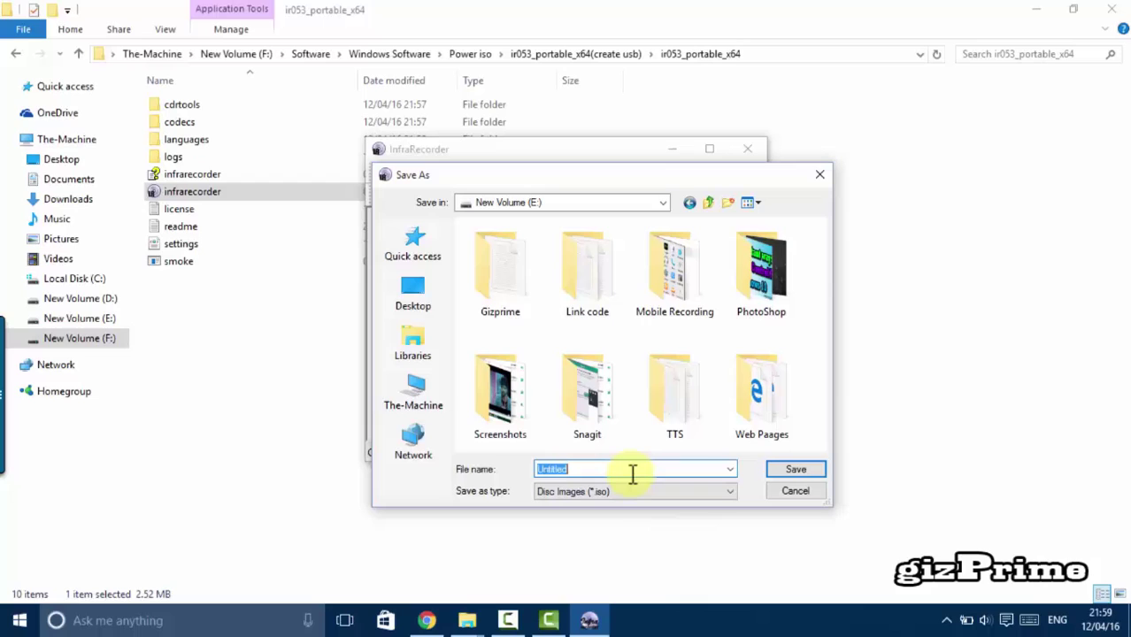
{"action": "type", "text": "win"}
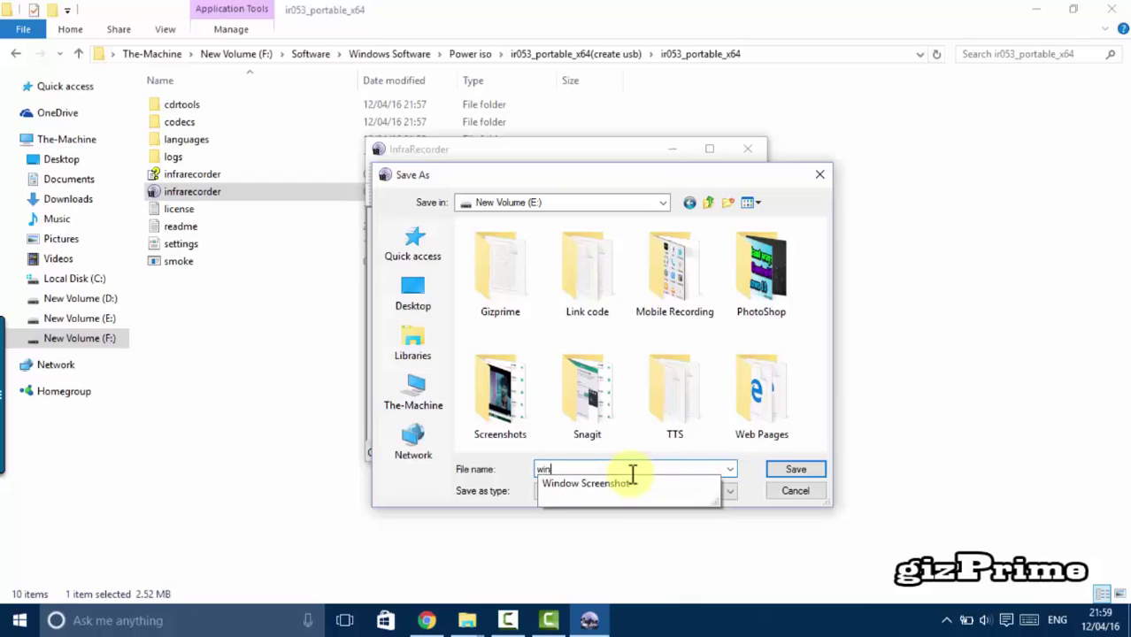
{"action": "type", "text": "10"}
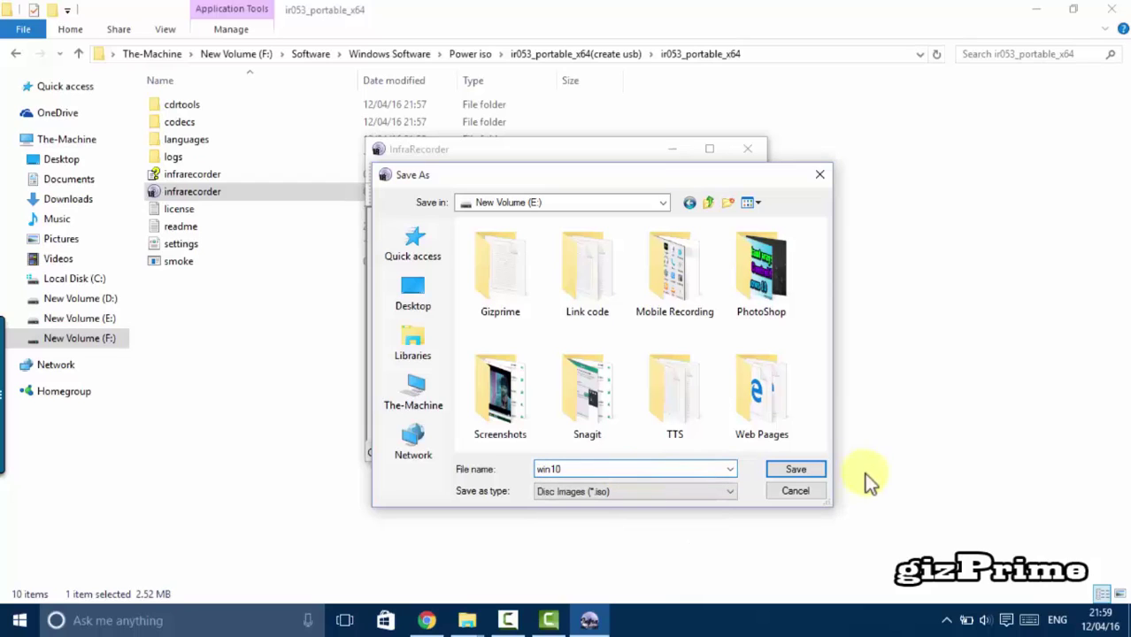
{"action": "left_click", "coordinate": [796, 470]}
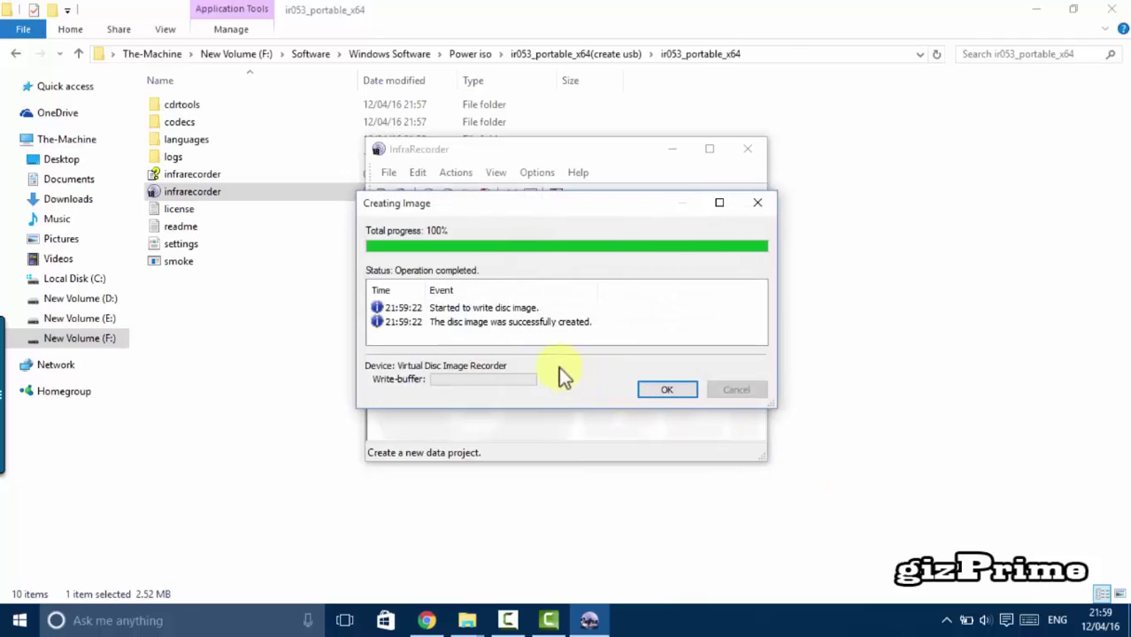
- Dismiss the image-creation report and browse New Volume (F:) into IDM > Videos
{"action": "left_click", "coordinate": [668, 390]}
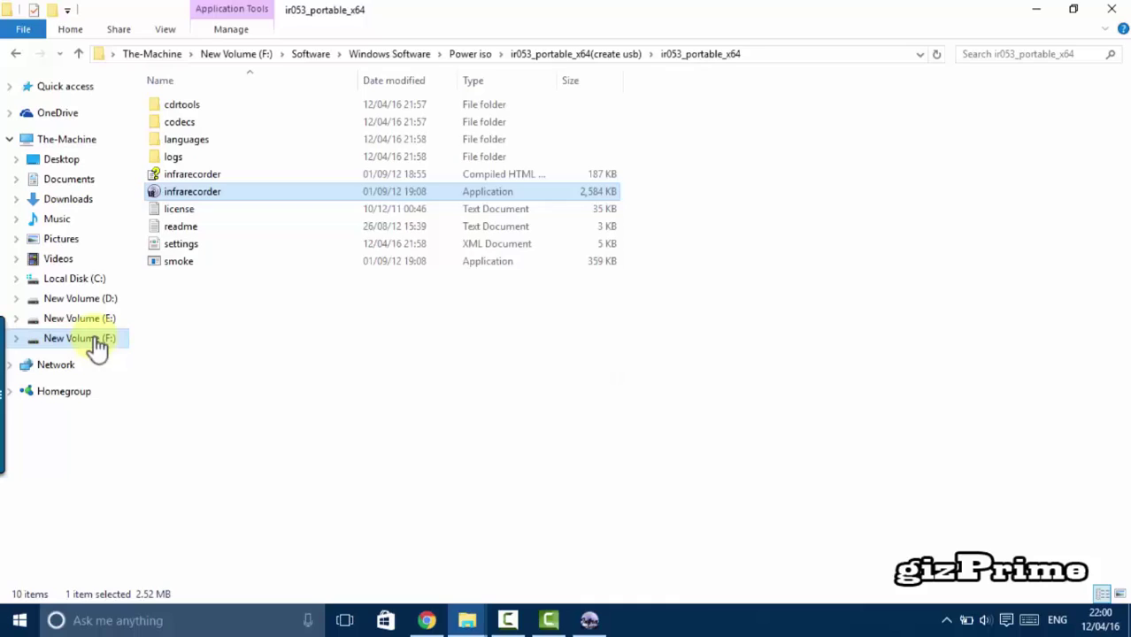
{"action": "left_click", "coordinate": [88, 341]}
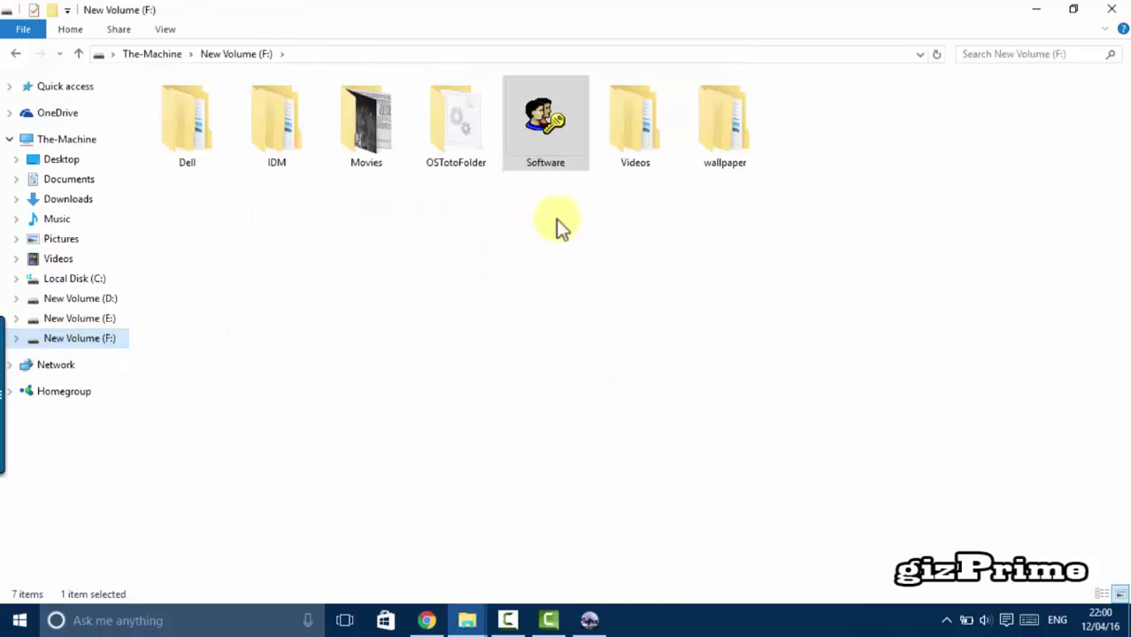
{"action": "double_click", "coordinate": [302, 152]}
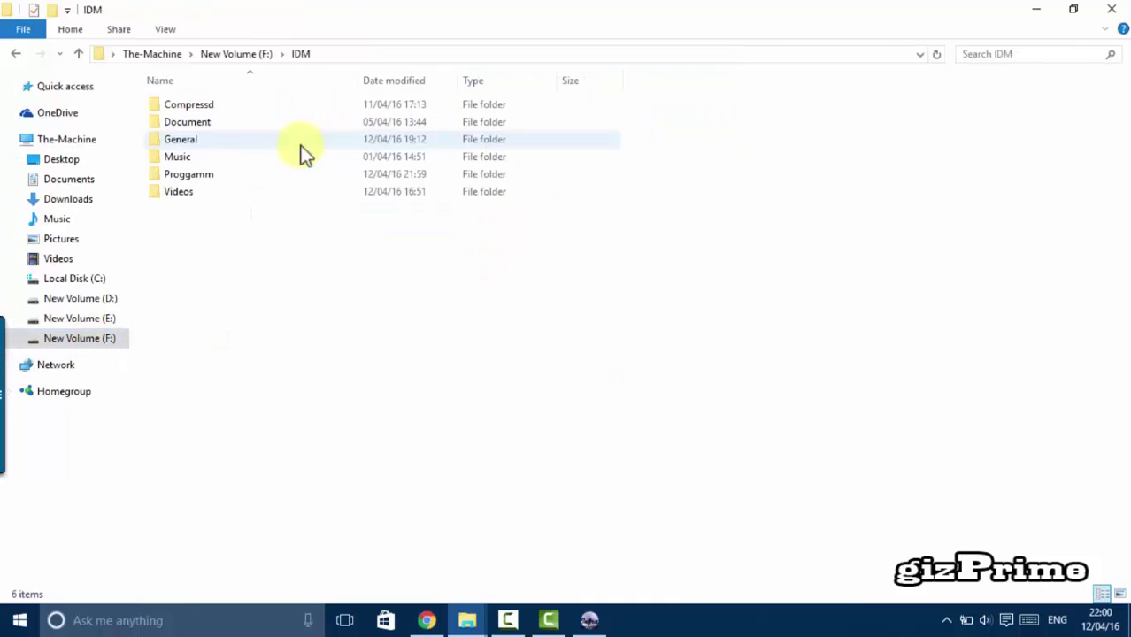
{"action": "double_click", "coordinate": [190, 193]}
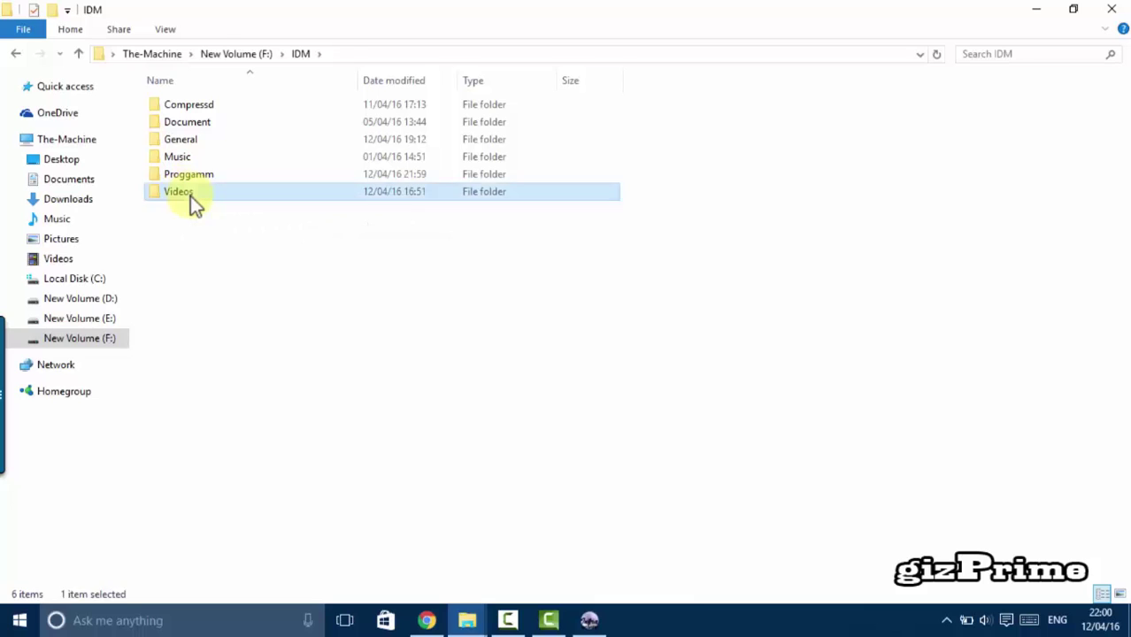
- Navigate back to the Software folder on F: and locate the Windows10 folder
{"action": "key", "text": "alt+Left"}
{"action": "key", "text": "alt+Left"}
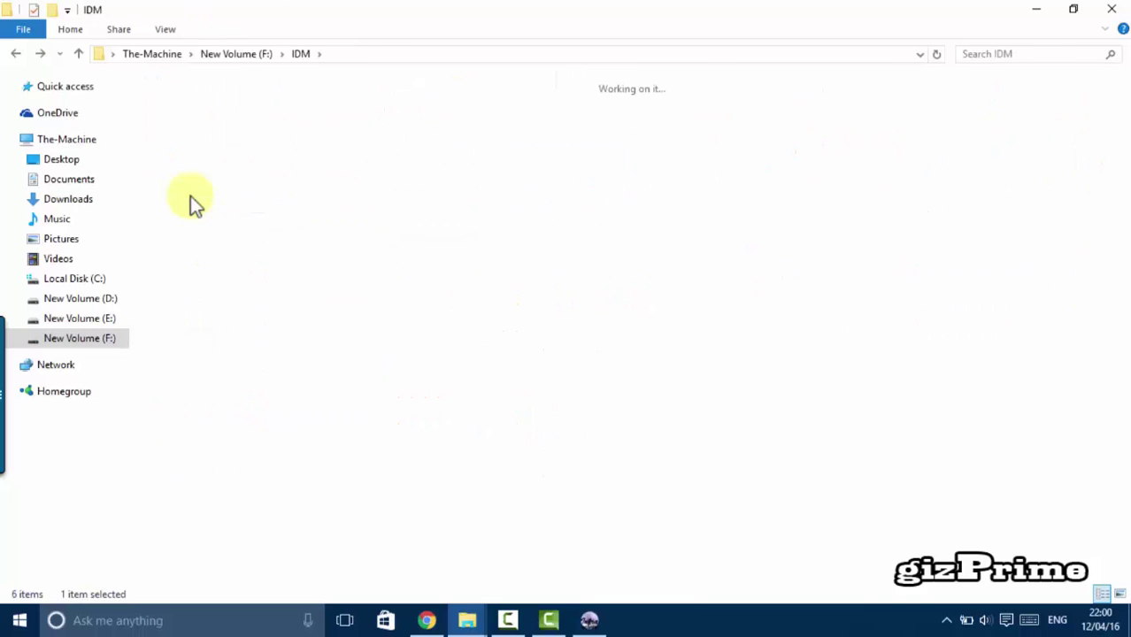
{"action": "key", "text": "Right"}
{"action": "key", "text": "Right"}
{"action": "key", "text": "Right"}
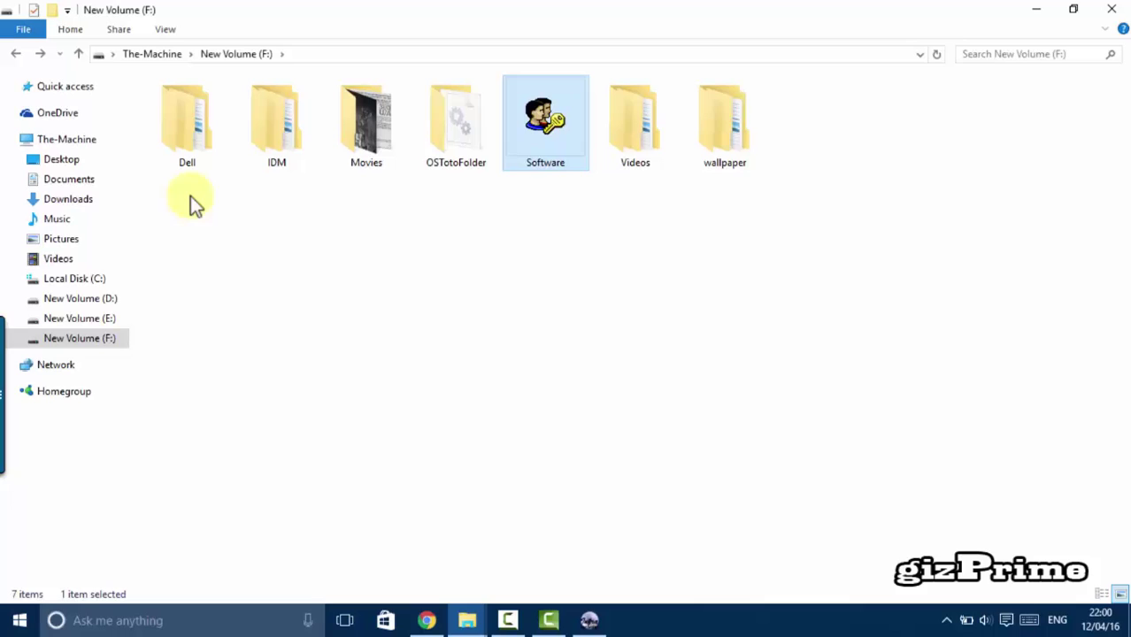
{"action": "key", "text": "Left"}
{"action": "key", "text": "Right"}
{"action": "key", "text": "Return"}
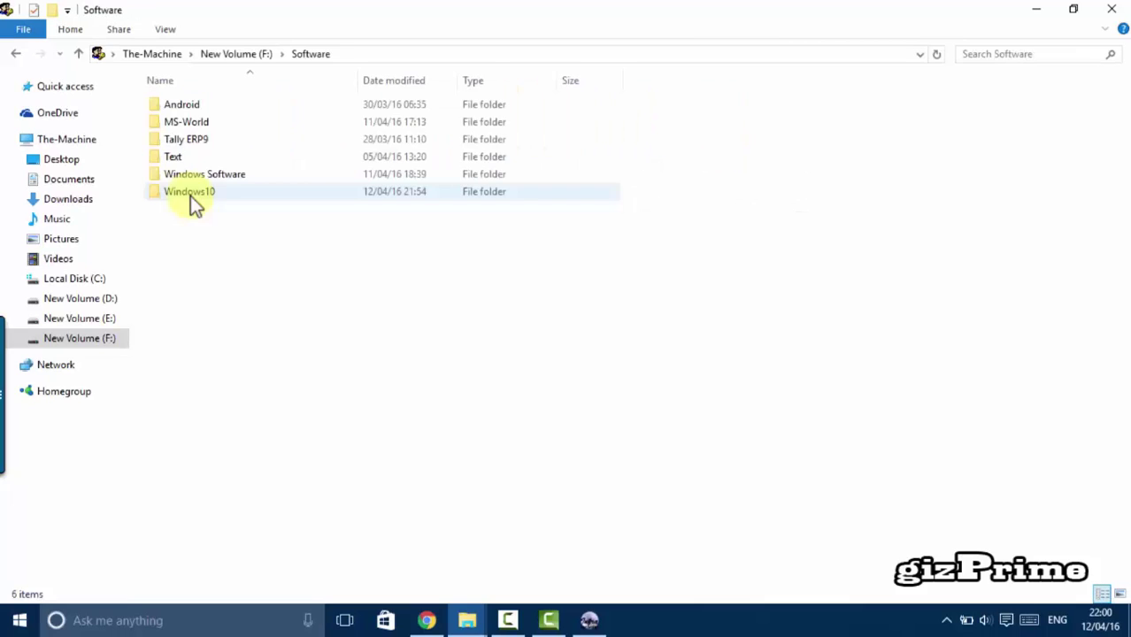
{"action": "key", "text": "Down"}
{"action": "key", "text": "Down"}
{"action": "key", "text": "Down"}
{"action": "key", "text": "Down"}
{"action": "key", "text": "Down"}
{"action": "key", "text": "Return"}
{"action": "key", "text": "Down"}
{"action": "key", "text": "Down"}
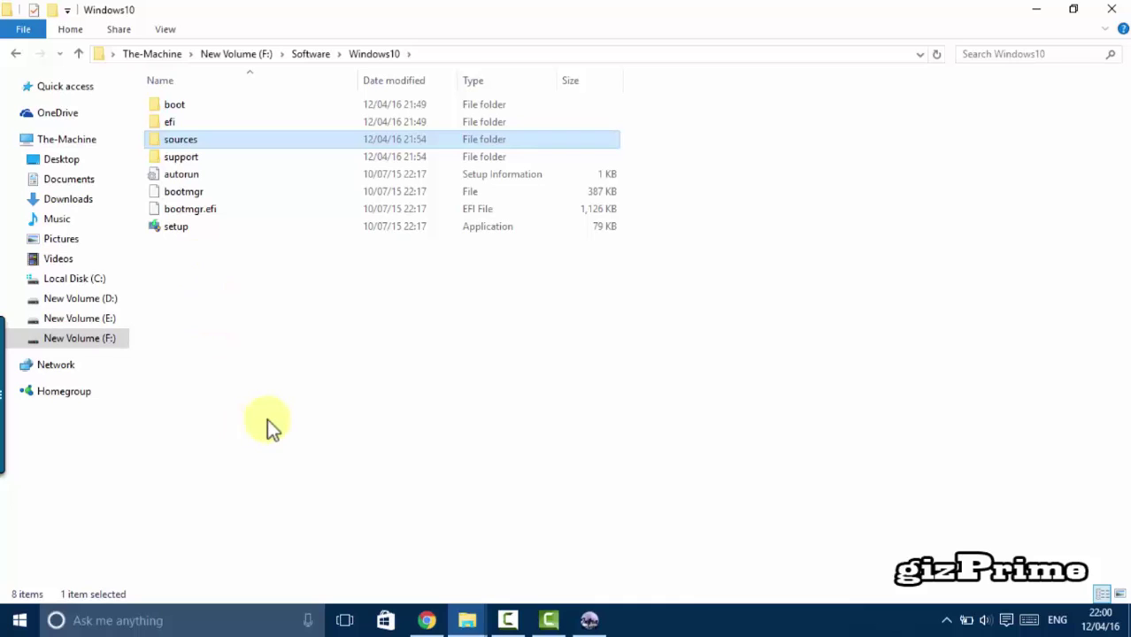
{"action": "key", "text": "BackSpace"}
- Relaunch InfraRecorder and start a new Data Disc project
{"action": "left_click", "coordinate": [541, 393]}
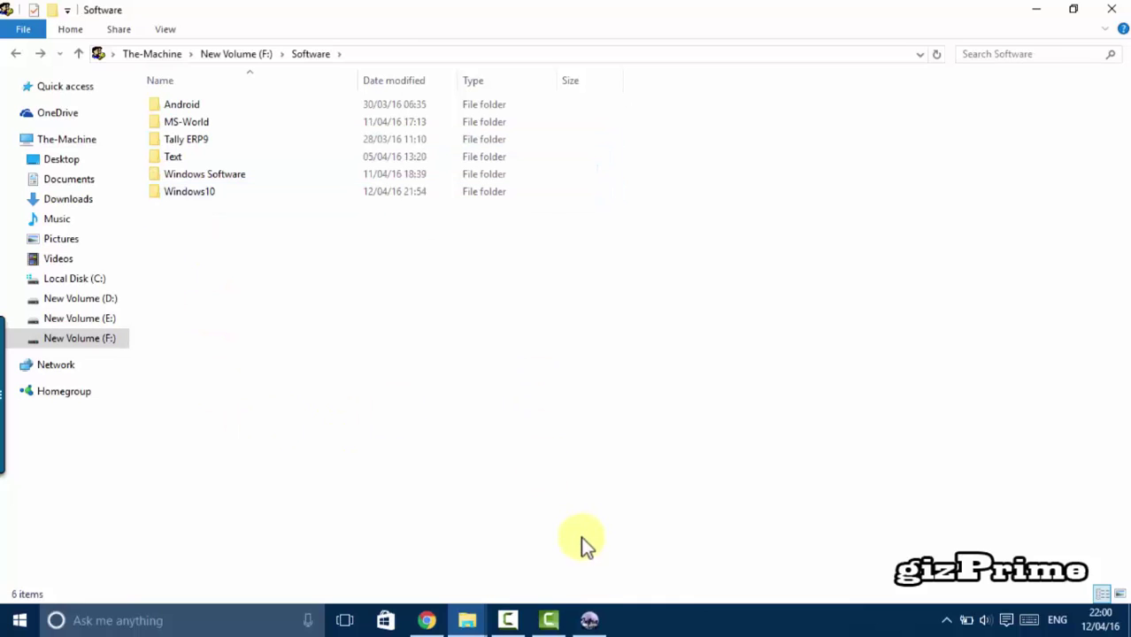
{"action": "left_click", "coordinate": [589, 620]}
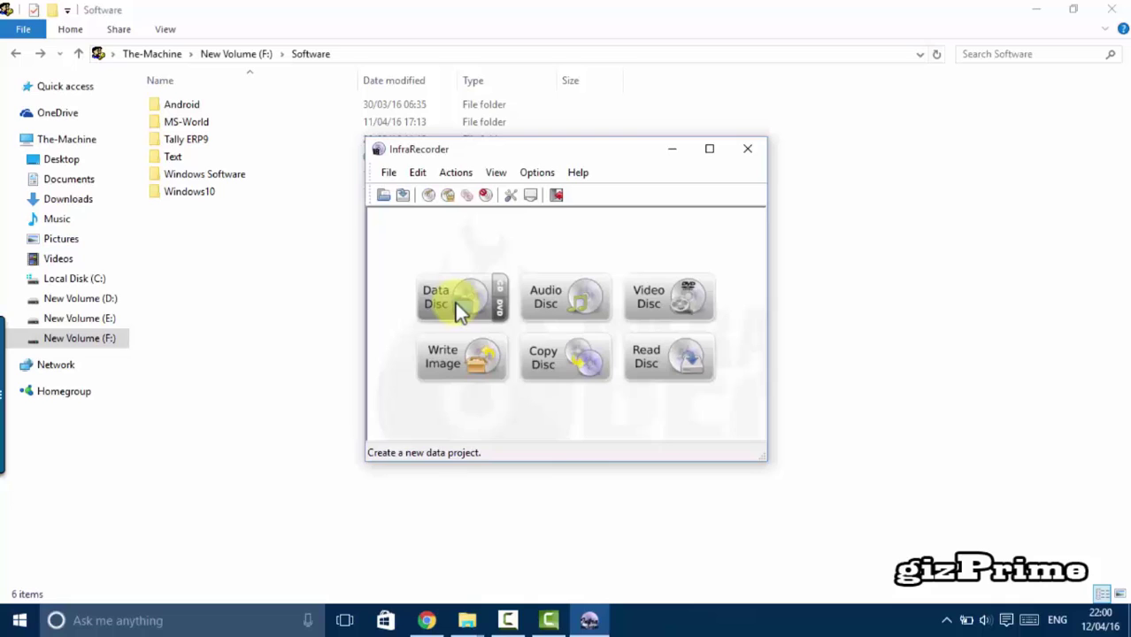
{"action": "left_click", "coordinate": [458, 309]}
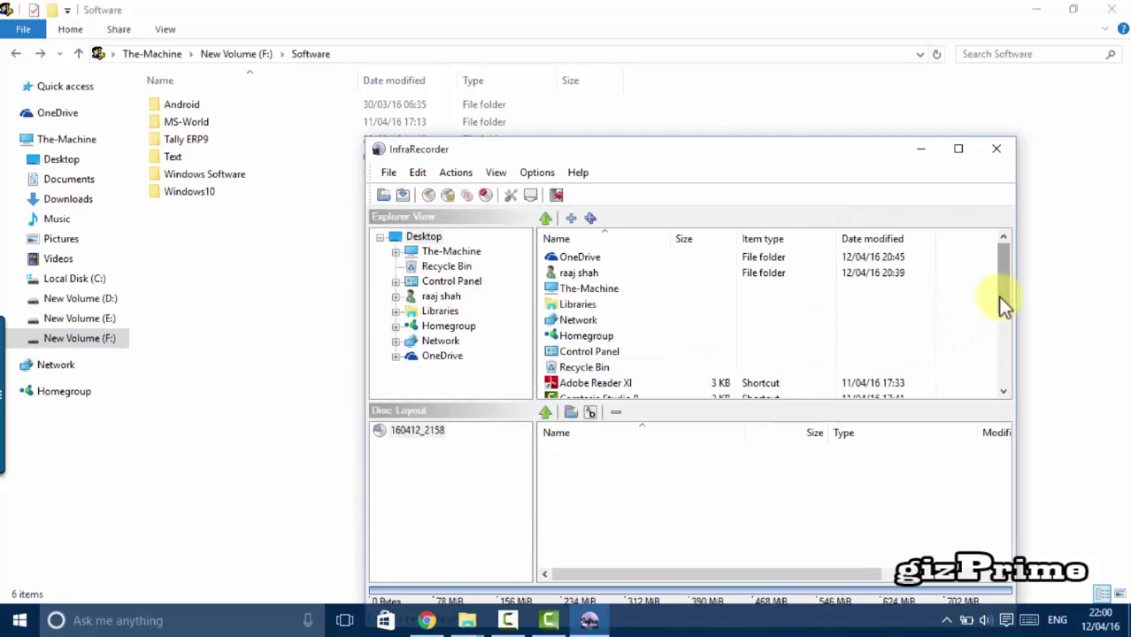
{"action": "left_click_drag", "start_coordinate": [997, 296], "coordinate": [996, 265]}
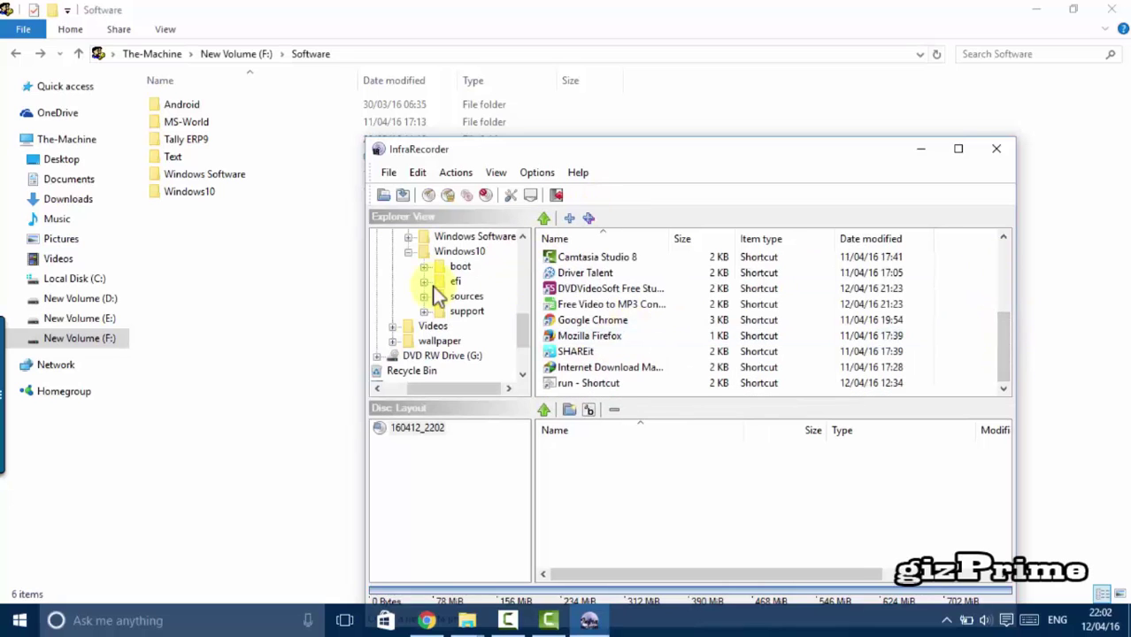
- Drag all eight items from the Windows10 folder into the Disc Layout pane
{"action": "double_click", "coordinate": [217, 193]}
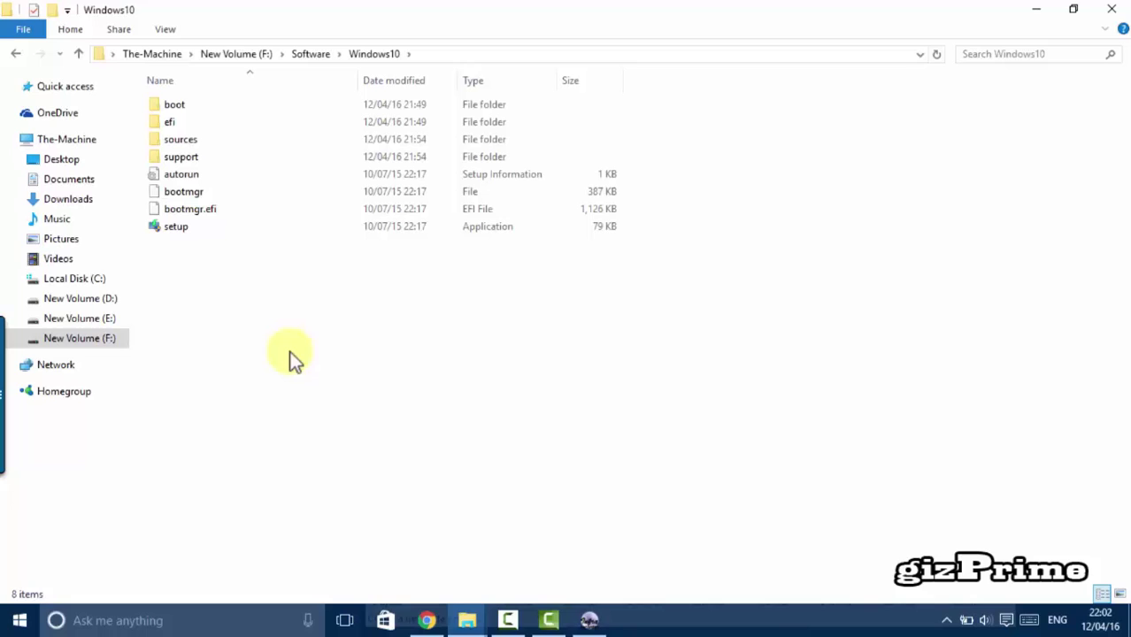
{"action": "left_click", "coordinate": [589, 619]}
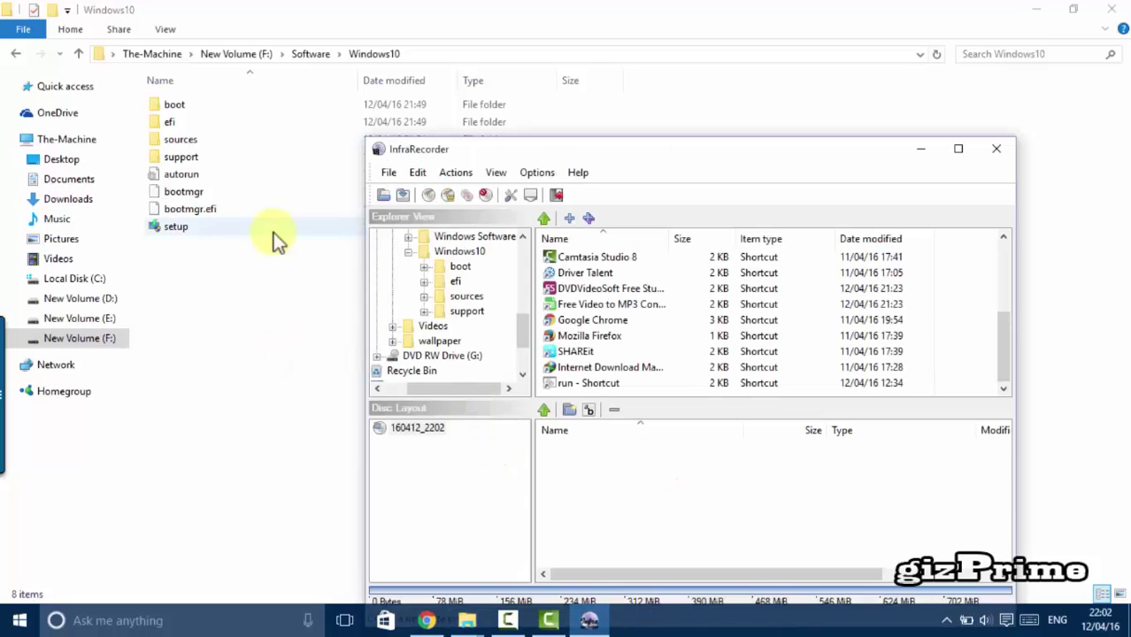
{"action": "left_click", "coordinate": [237, 323]}
{"action": "key", "text": "ctrl+a"}
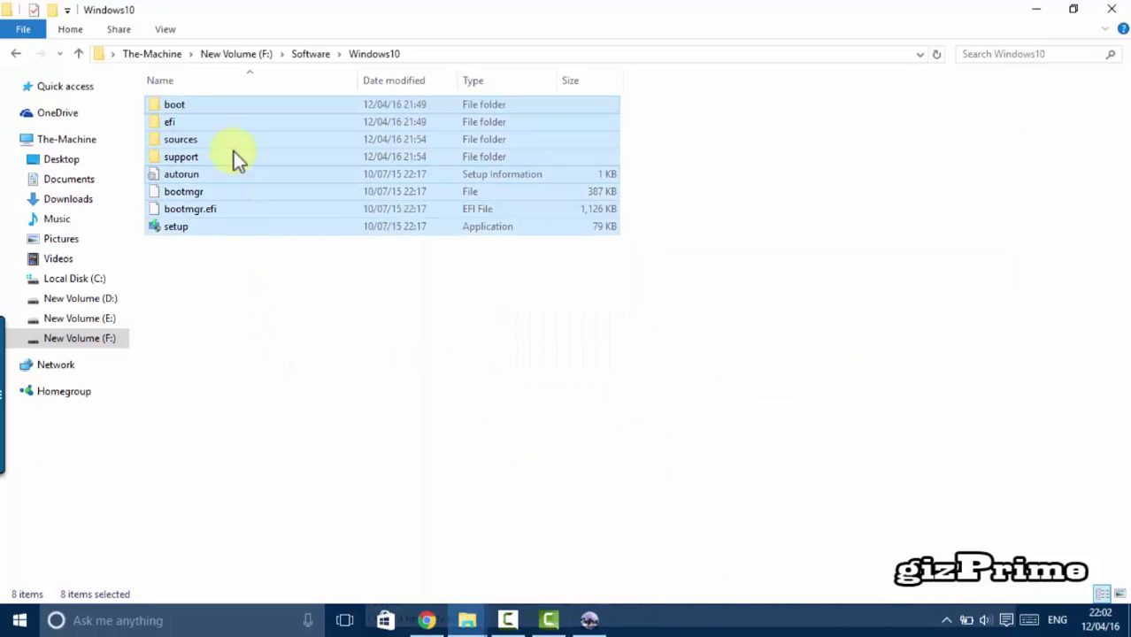
{"action": "left_click_drag", "start_coordinate": [237, 153], "coordinate": [634, 506]}
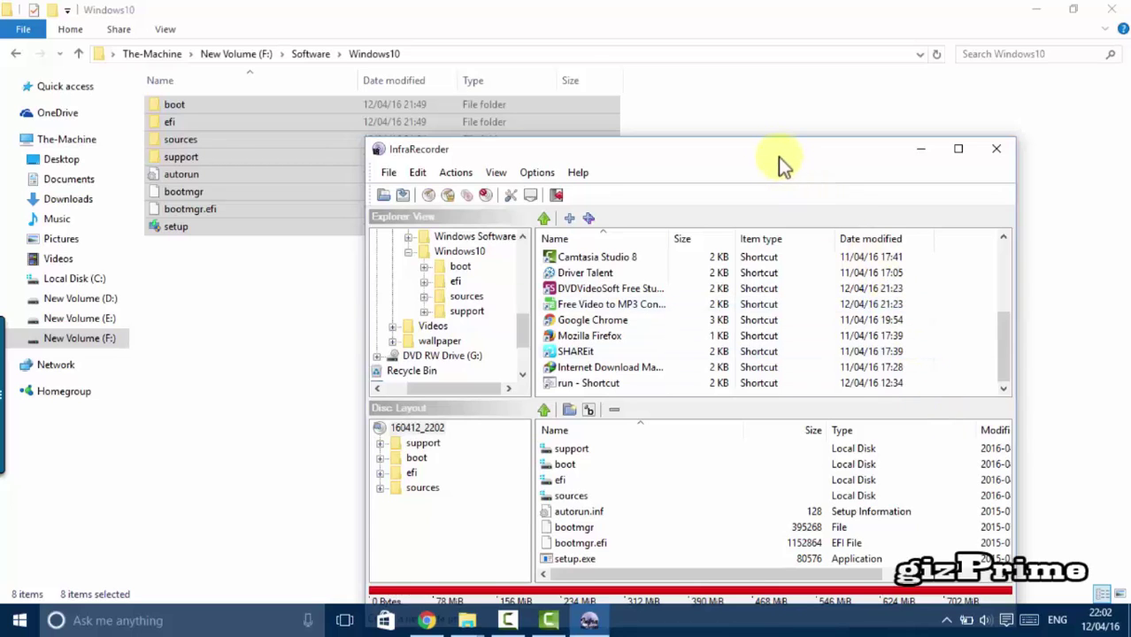
{"action": "left_click_drag", "start_coordinate": [778, 157], "coordinate": [746, 85]}
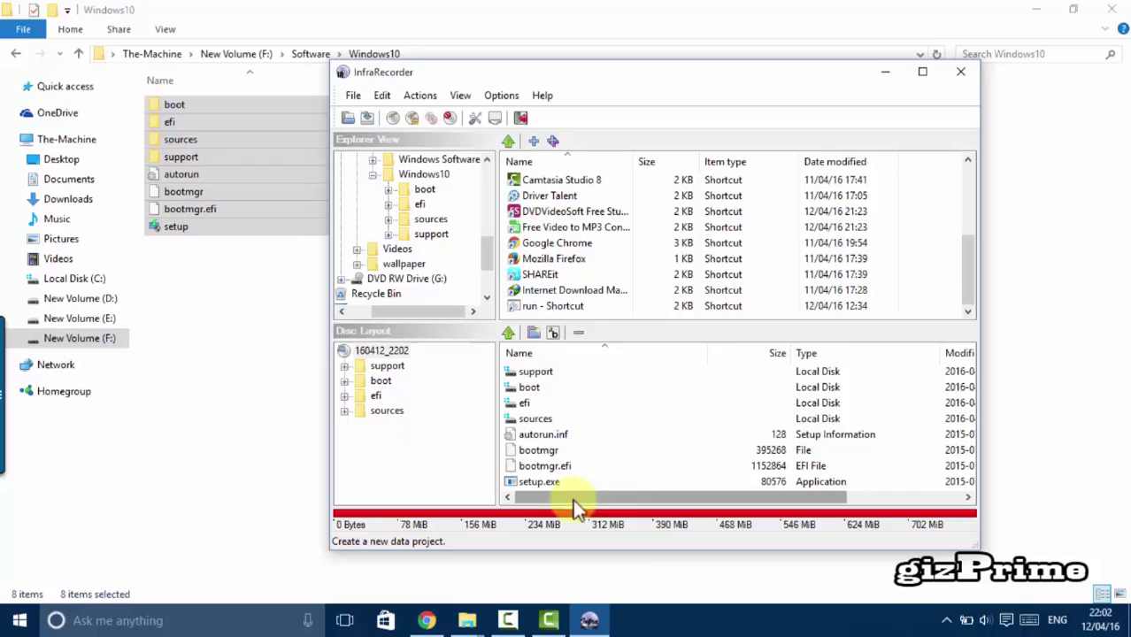
{"action": "left_click_drag", "start_coordinate": [573, 499], "coordinate": [534, 494]}
- Select all disc layout items and choose Burn Compilation > to a Disc Image
{"action": "left_click", "coordinate": [573, 390]}
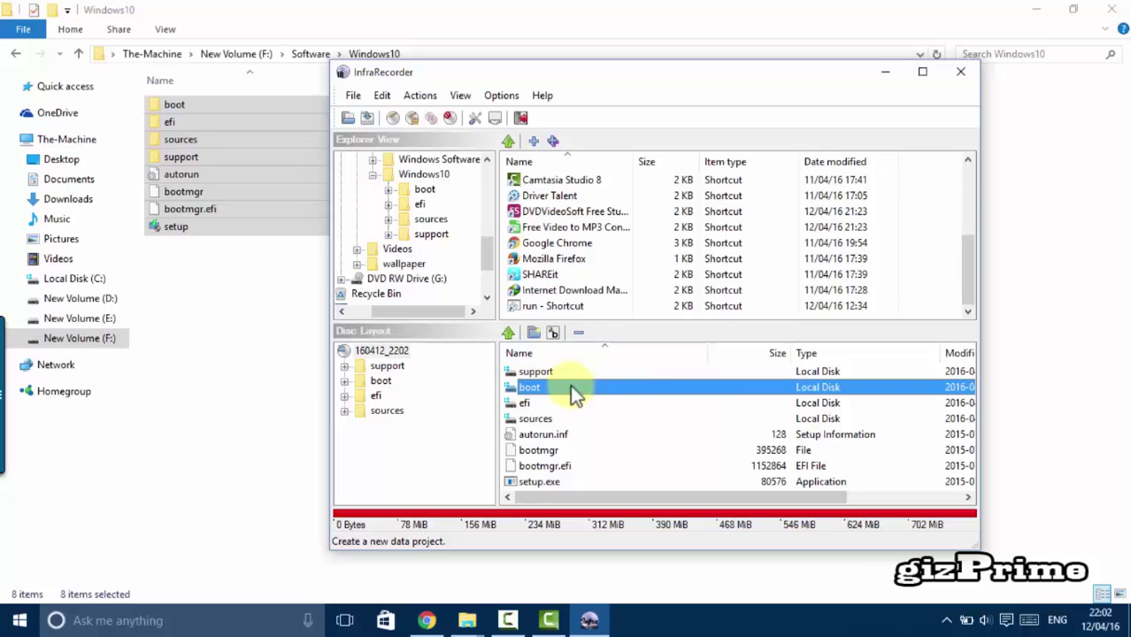
{"action": "key", "text": "ctrl+a"}
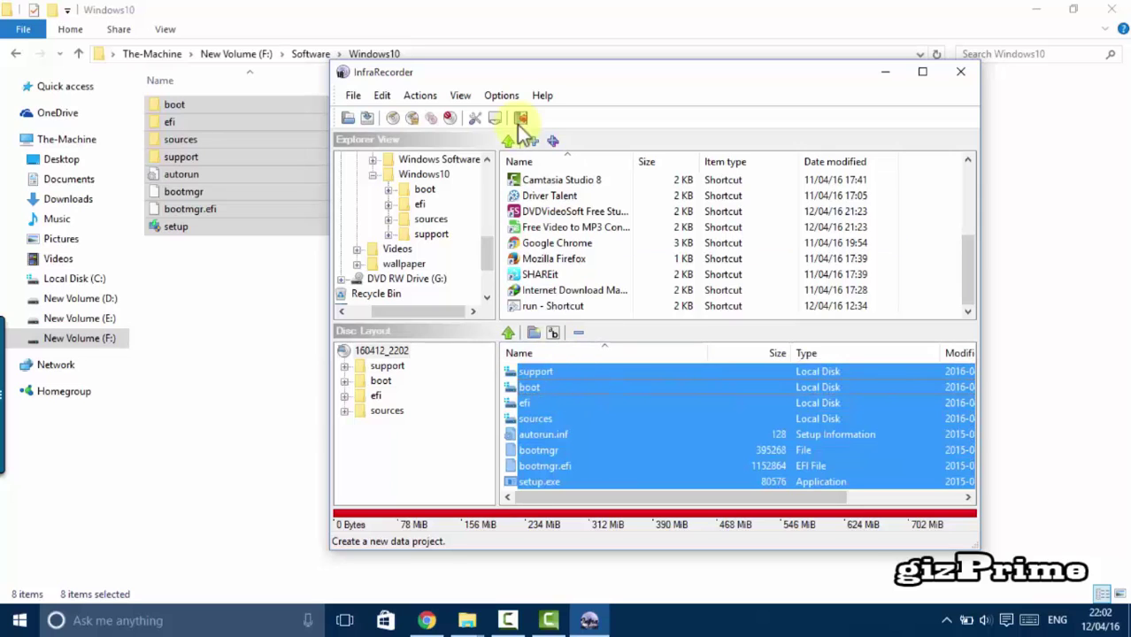
{"action": "left_click", "coordinate": [422, 95]}
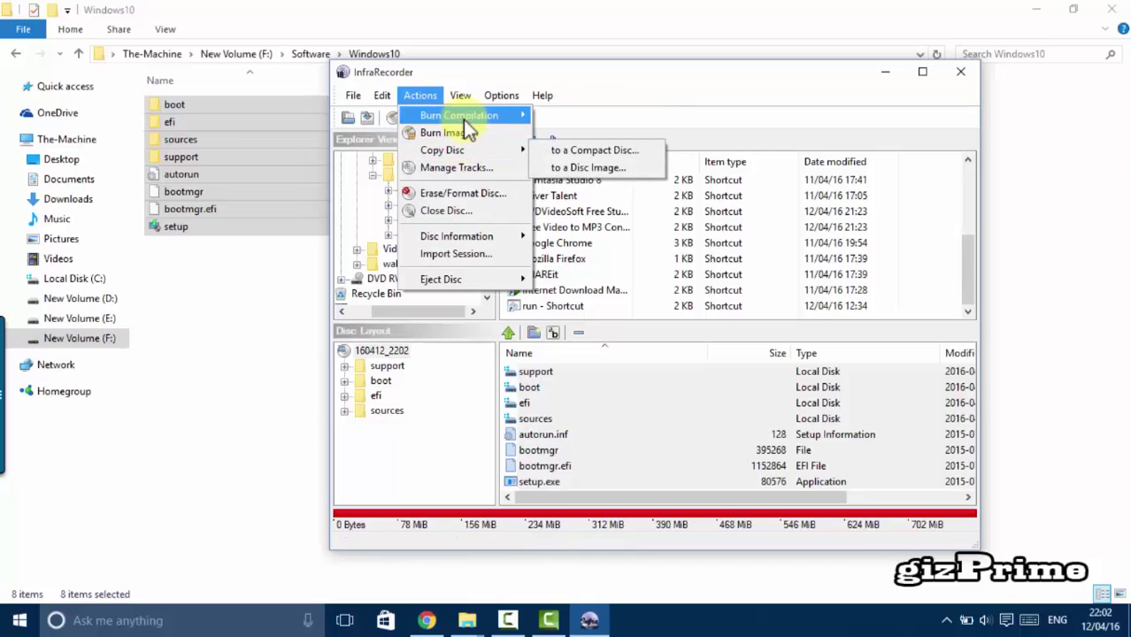
{"action": "mouse_move", "coordinate": [459, 114]}
{"action": "left_click", "coordinate": [578, 132]}
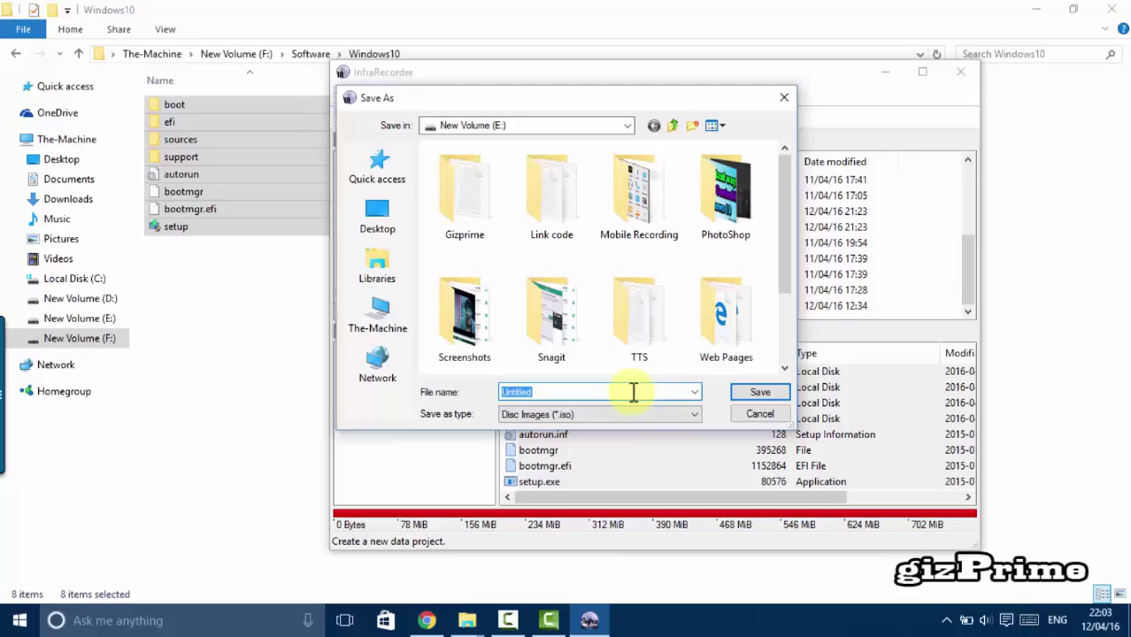
- Save the image as win10.iso, replacing the existing file
{"action": "type", "text": "wi"}
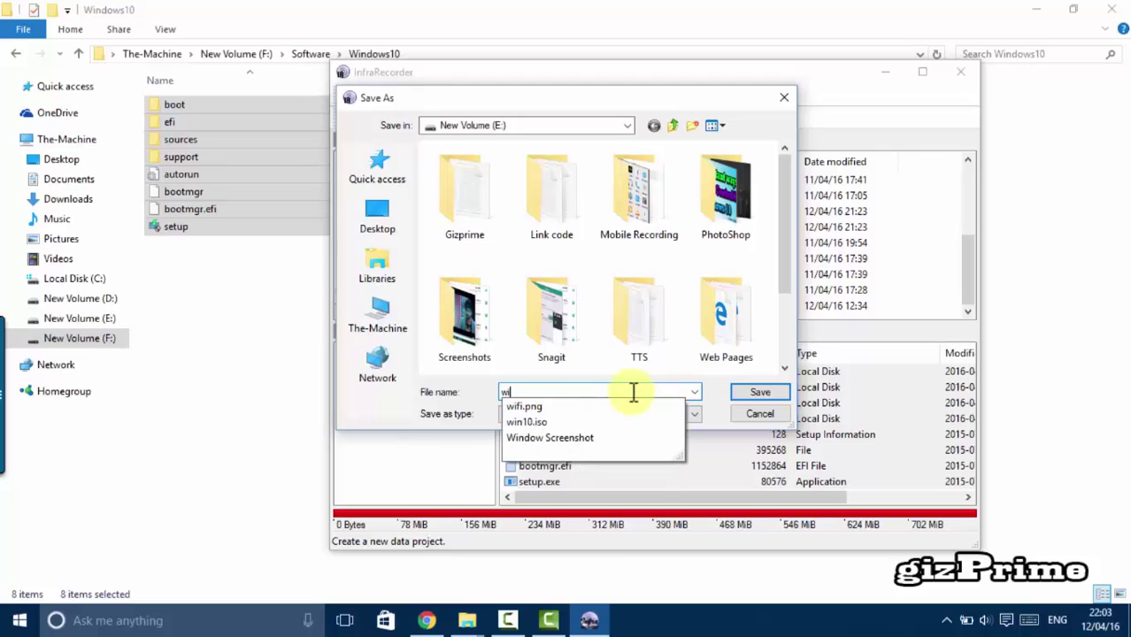
{"action": "key", "text": "Down"}
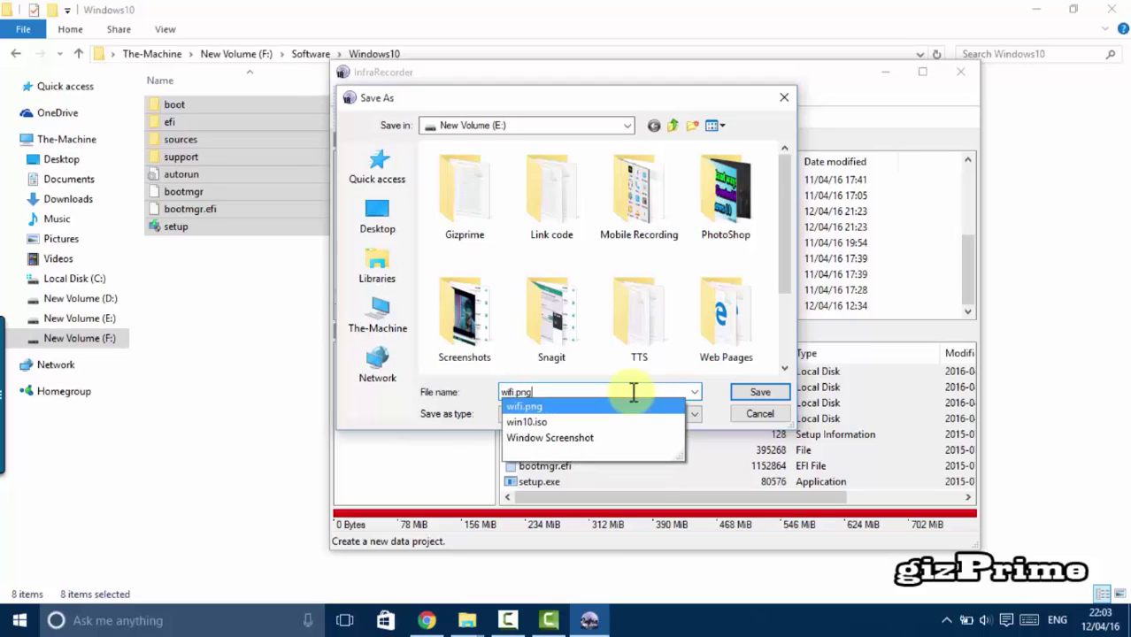
{"action": "key", "text": "Down"}
{"action": "key", "text": "Return"}
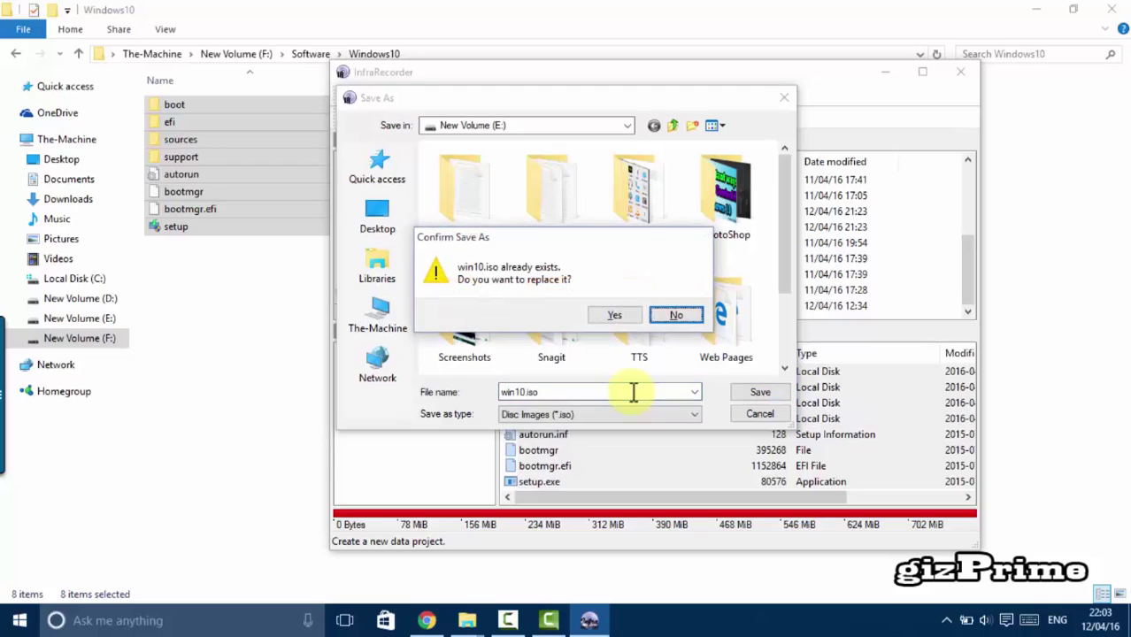
{"action": "left_click", "coordinate": [623, 317]}
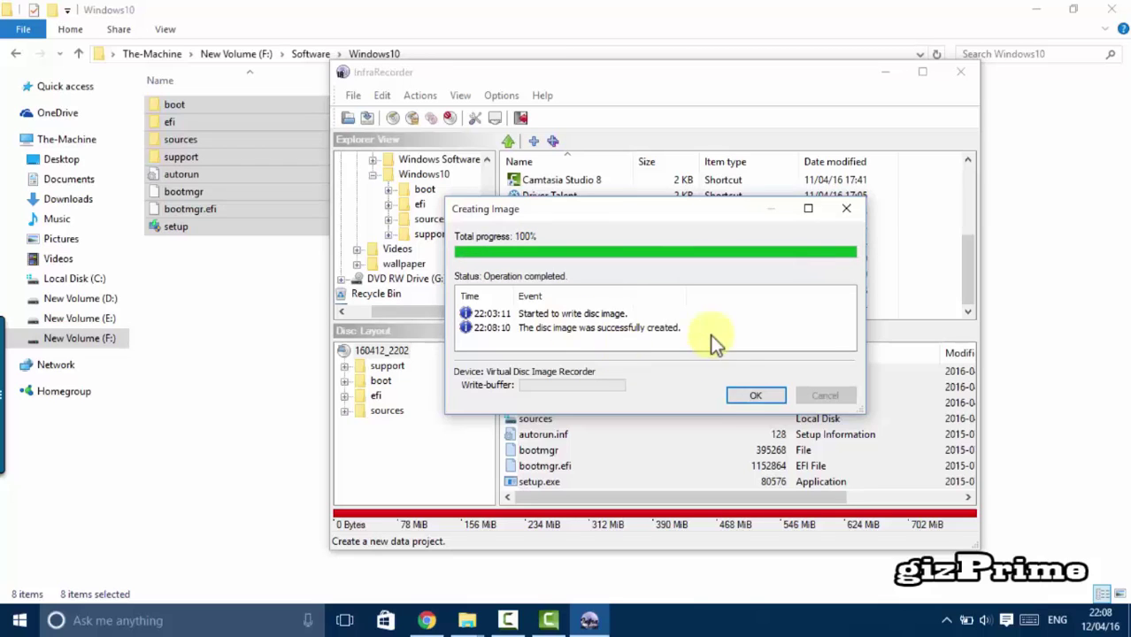
- Close InfraRecorder without saving and view the 3.82 GB win10 image on New Volume (E:)
{"action": "left_click", "coordinate": [751, 396]}
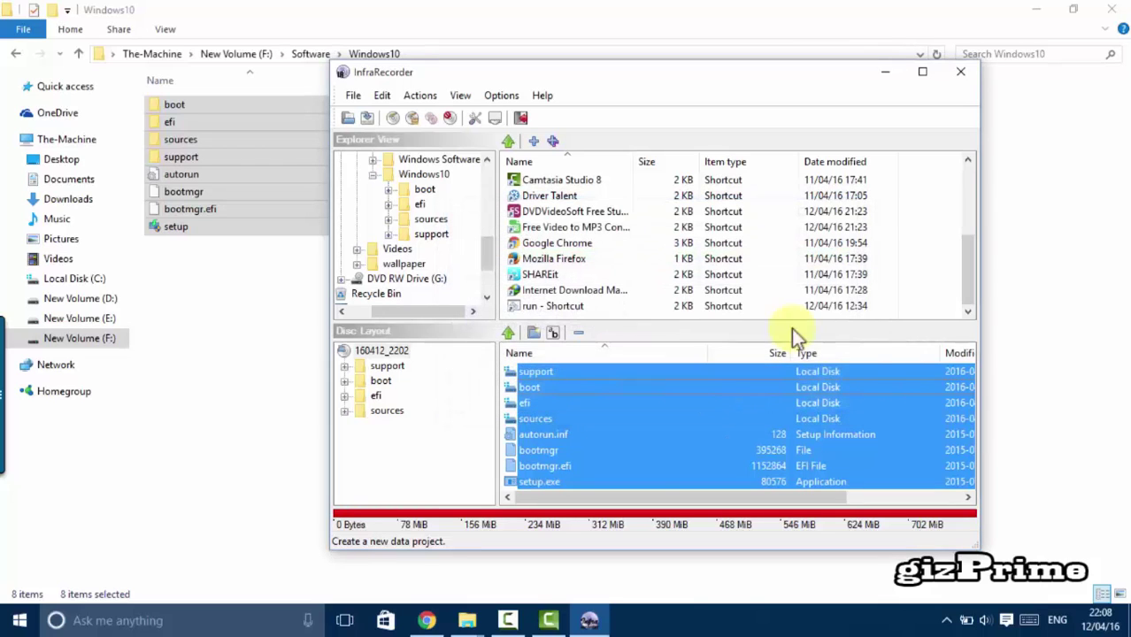
{"action": "left_click", "coordinate": [954, 81]}
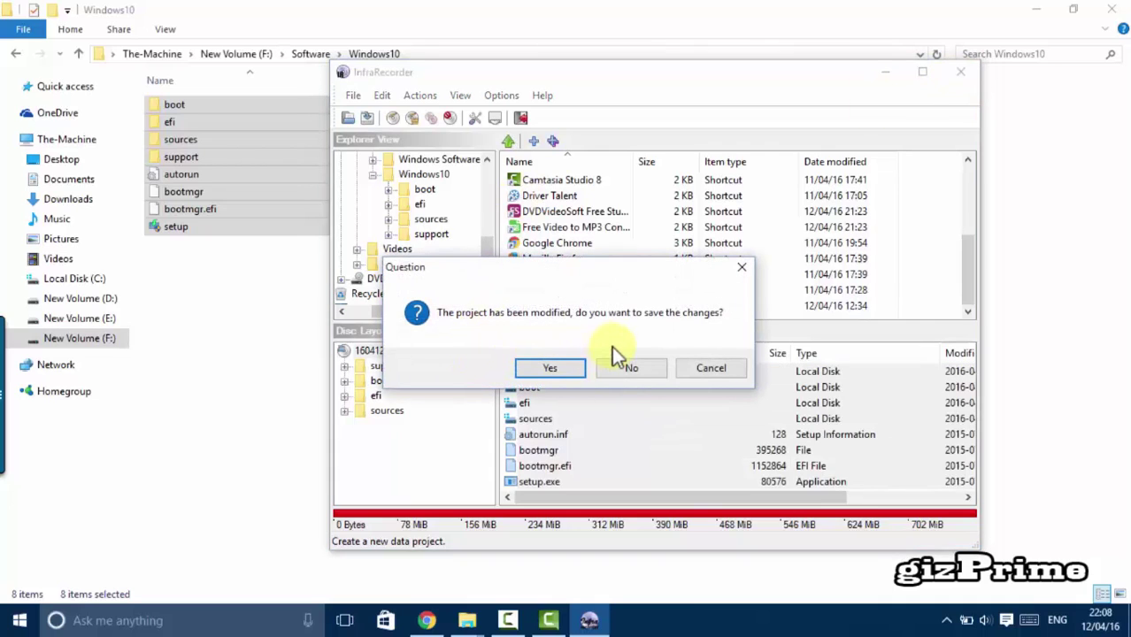
{"action": "left_click", "coordinate": [629, 367]}
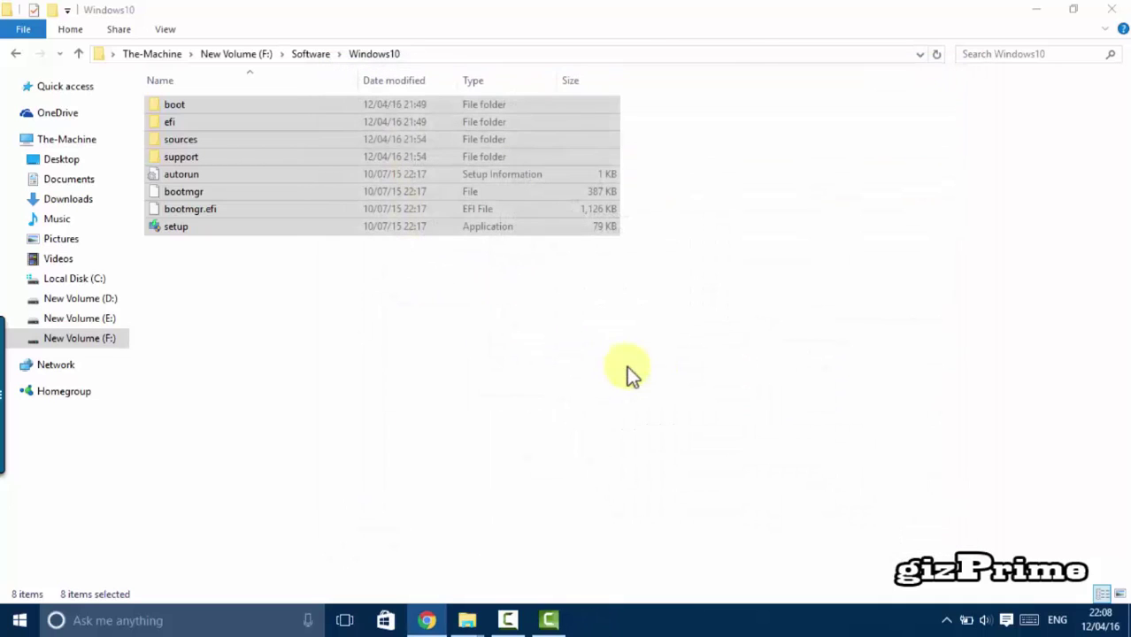
{"action": "left_click", "coordinate": [297, 306]}
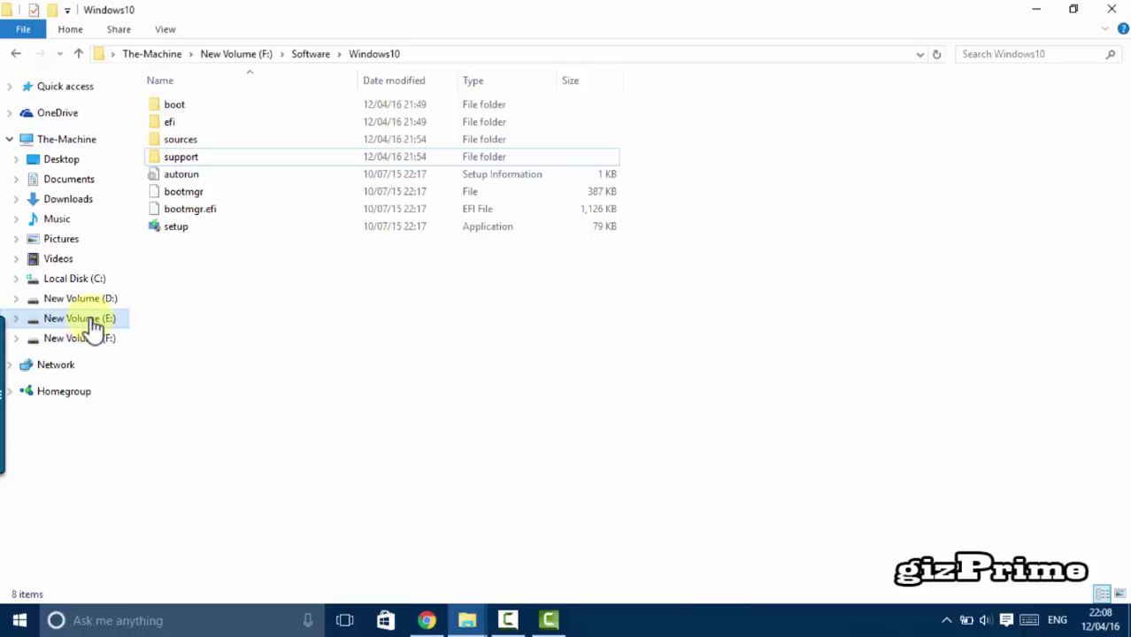
{"action": "left_click", "coordinate": [92, 324]}
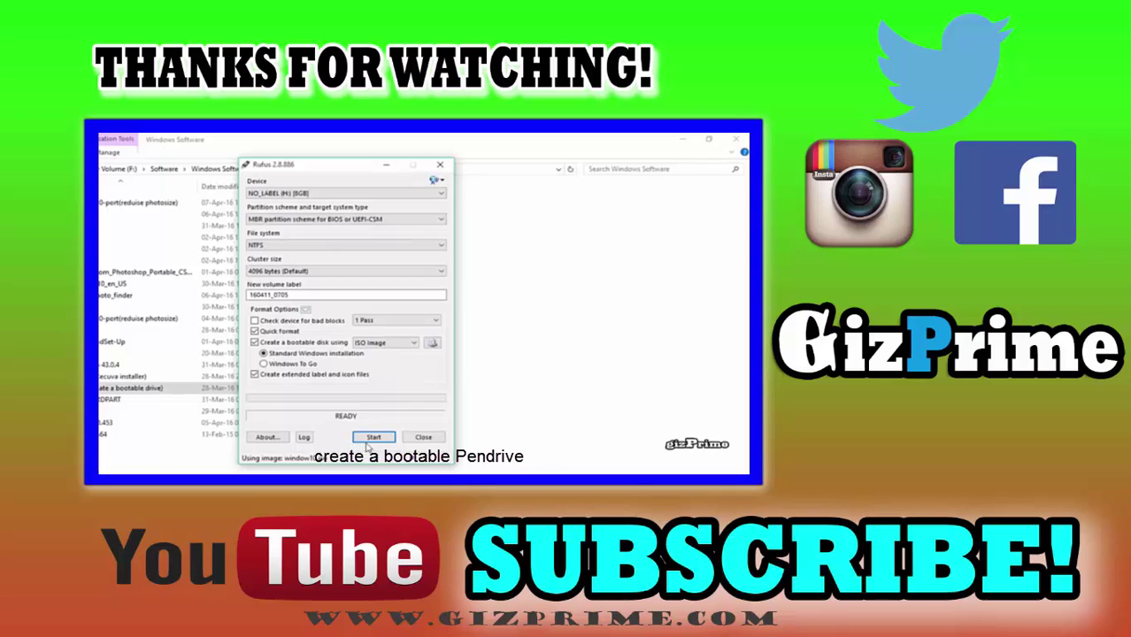
{"action": "left_click", "coordinate": [374, 439]}
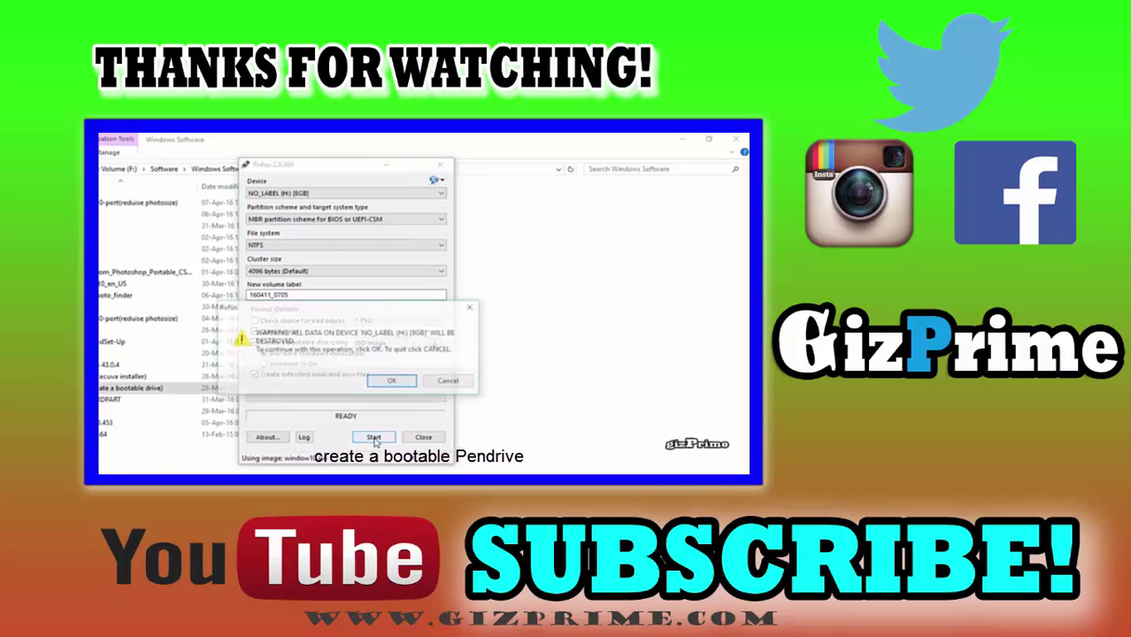